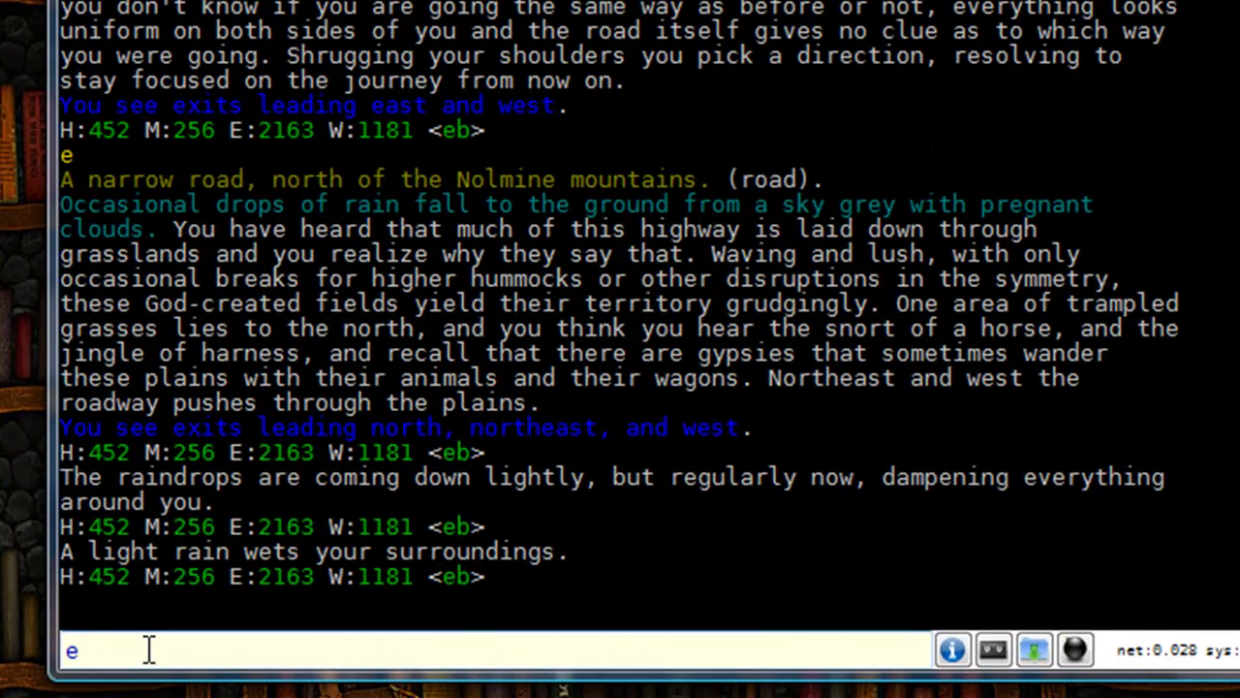
Step: Send ws to the game to check whether that abbreviation is already a game command
key("BackSpace")
type("ws")
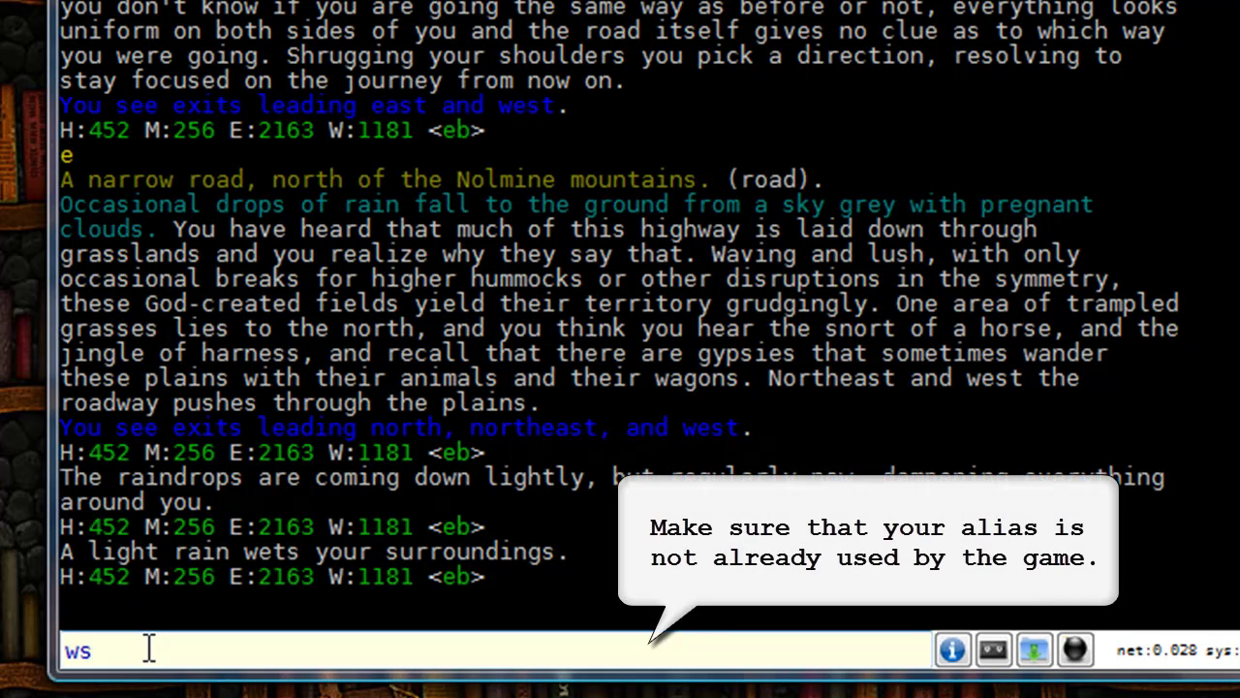
key("Return")
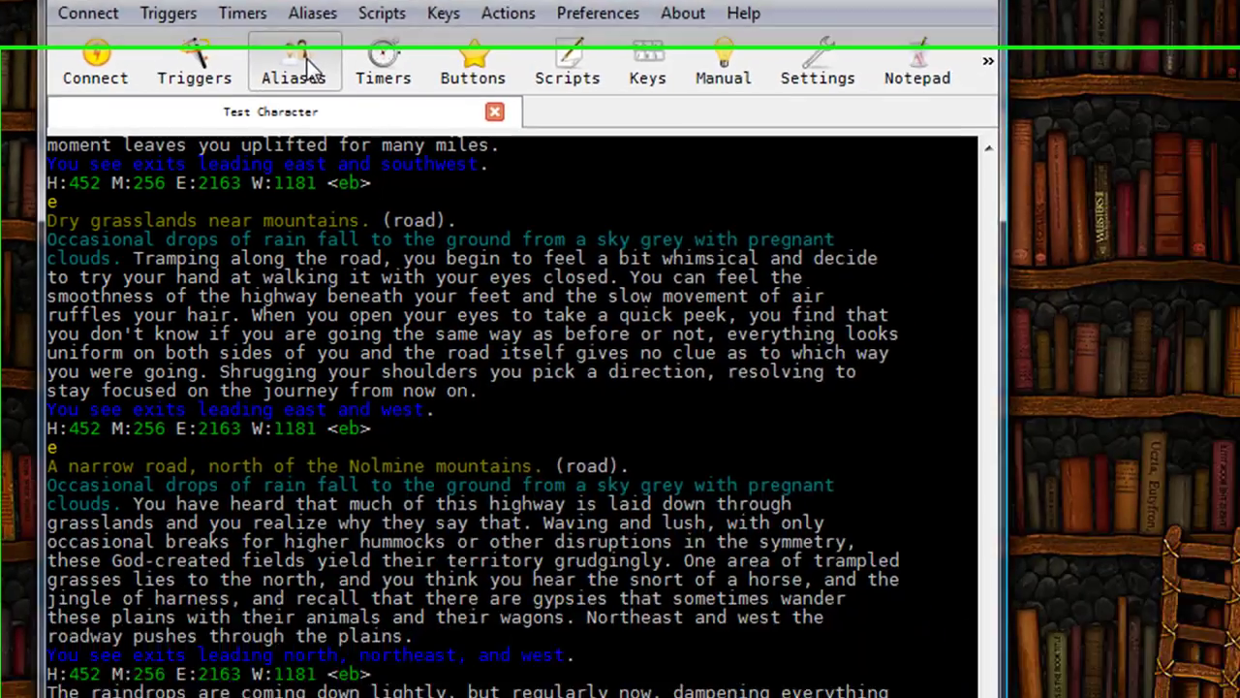
Step: Add a new item in the alias editor and name it Wield Alias
left_click(407, 153)
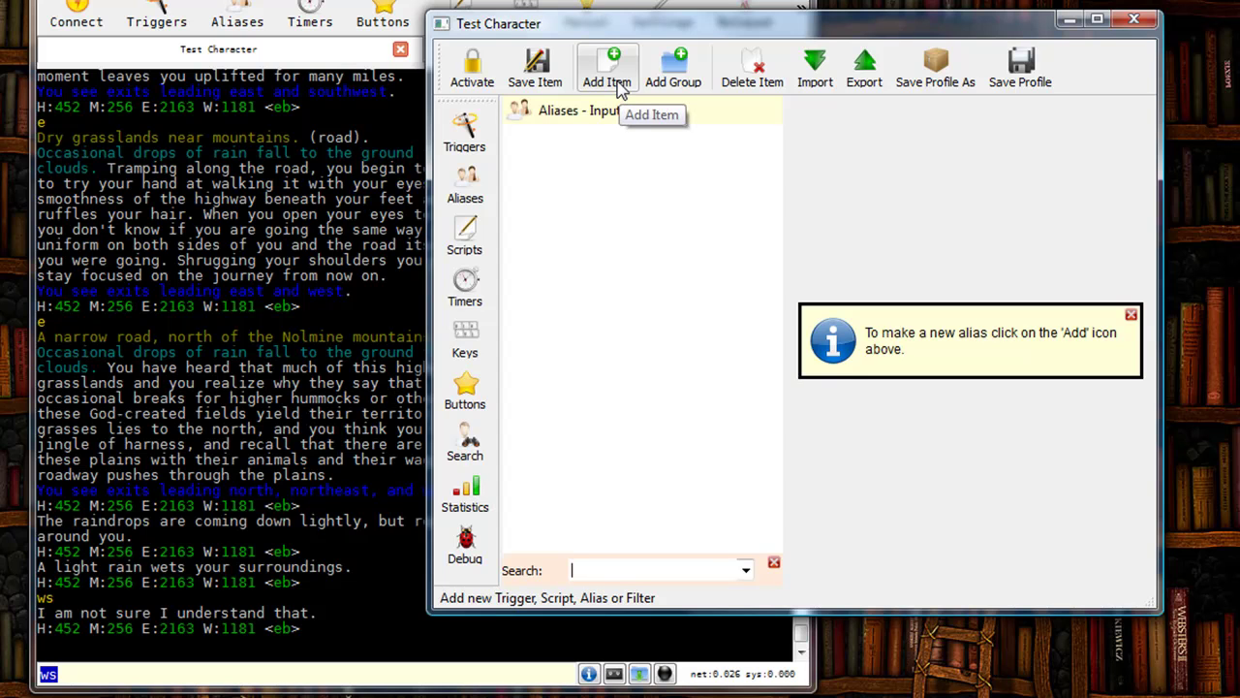
left_click(610, 76)
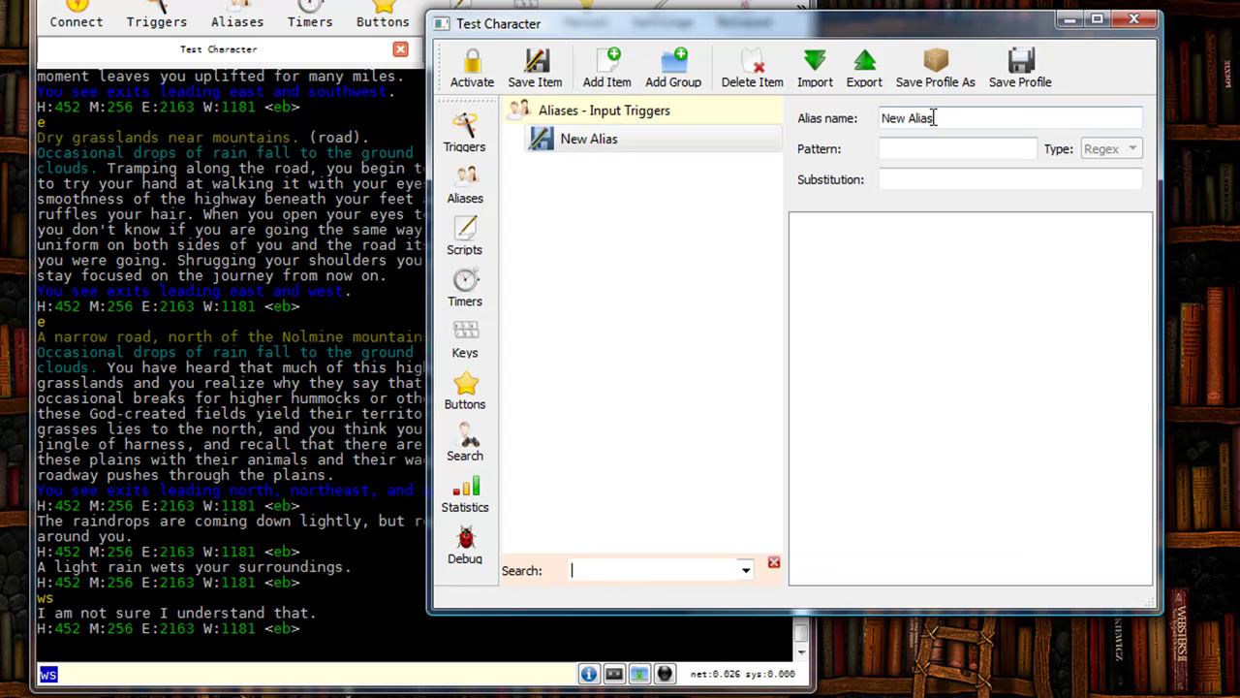
left_click_drag(933, 119, 876, 119)
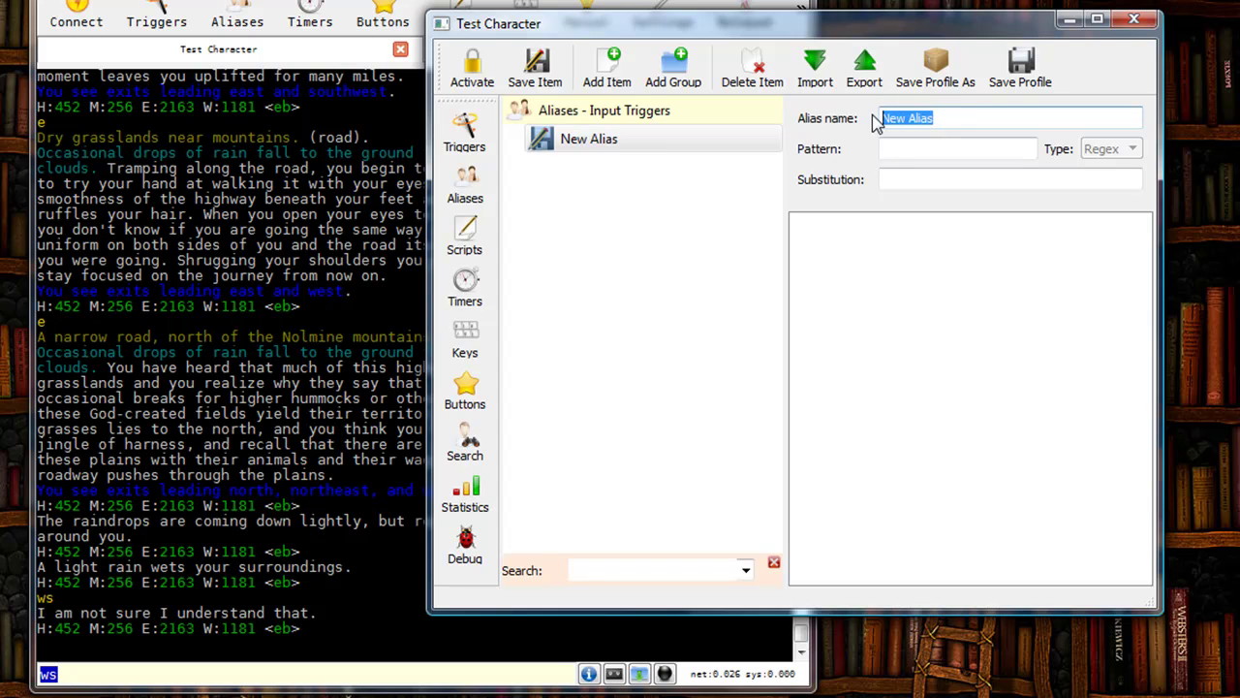
type("W")
type("eild")
type(" Alia")
type("s")
key("Left")
key("Left")
key("Left")
key("BackSpace")
type("e")
Step: Give the alias the pattern ws and the substitution "wield sword right;wield sword left", and save it
left_click(910, 151)
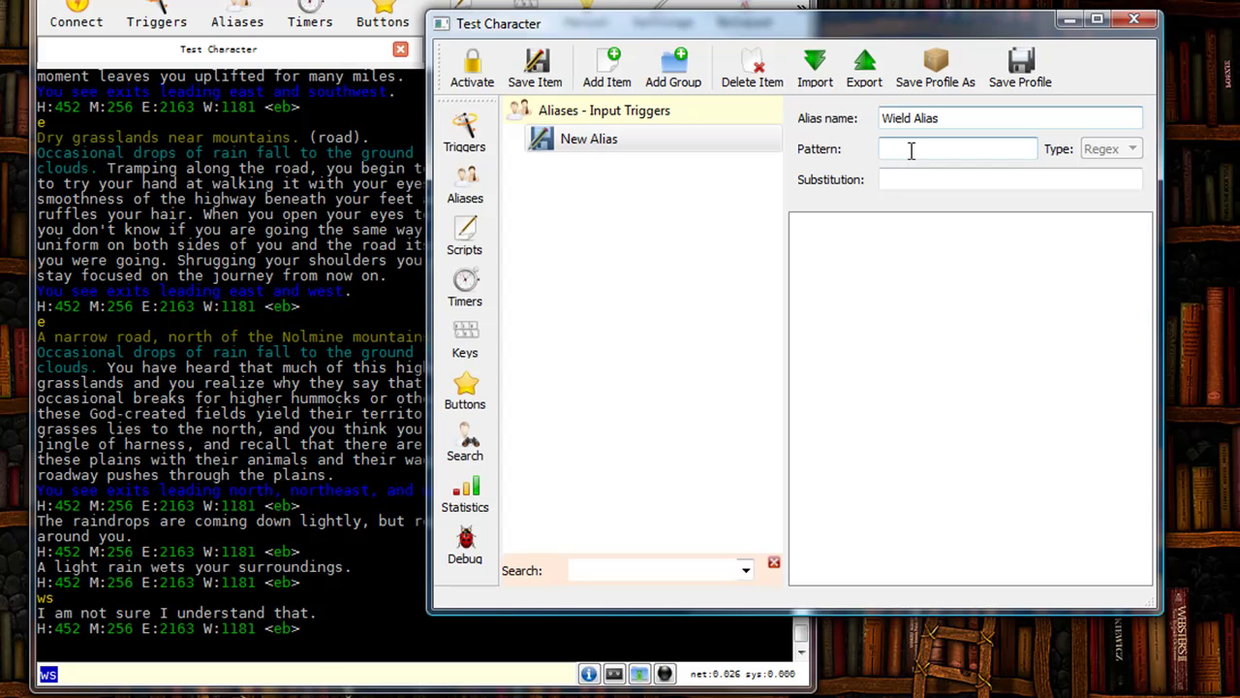
type("ws")
left_click(912, 178)
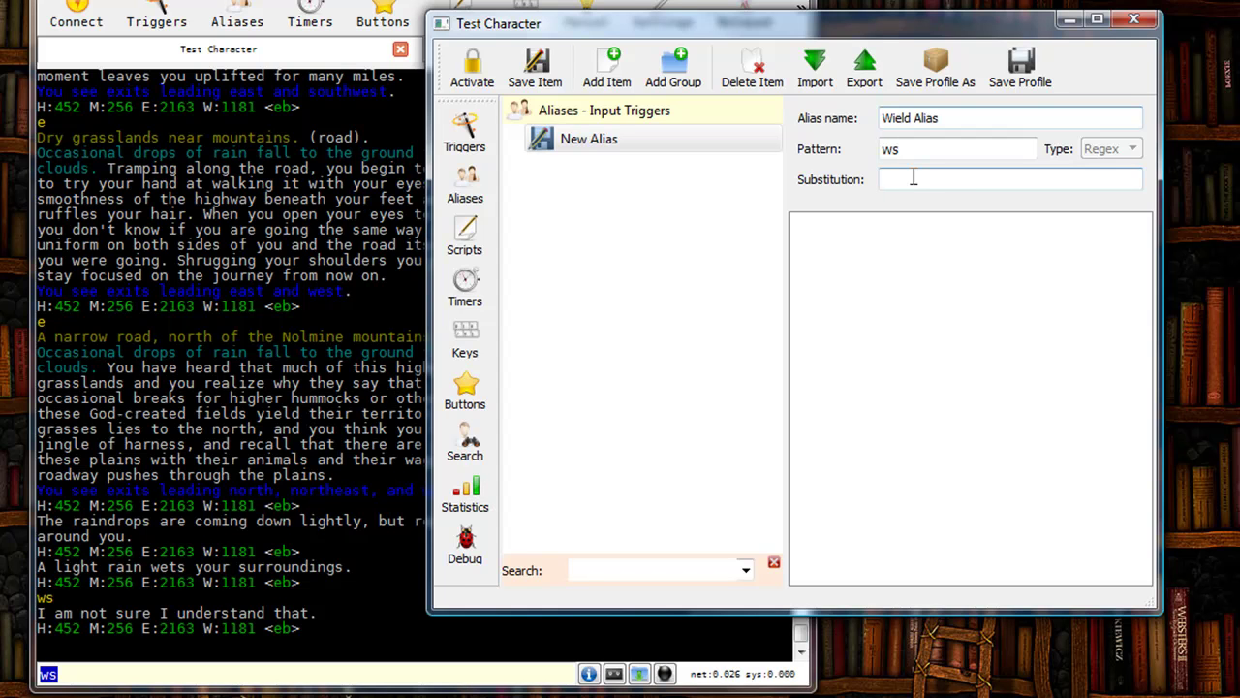
type("wield sword right")
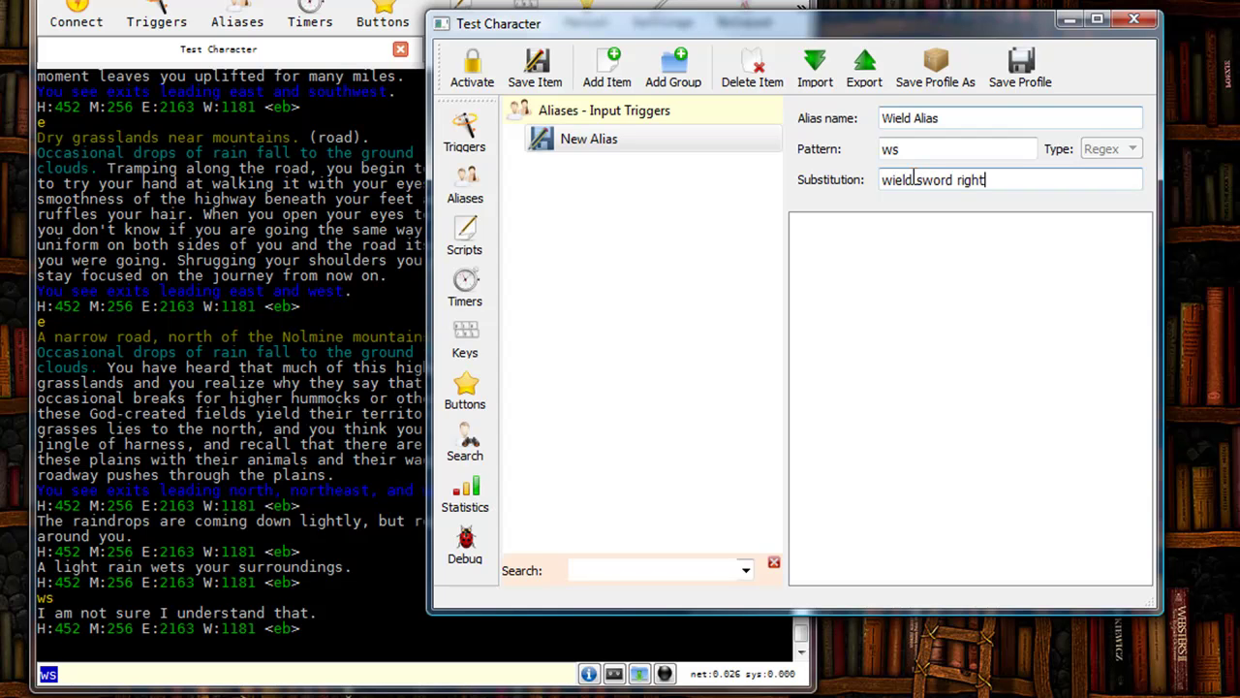
type(";wield sword left")
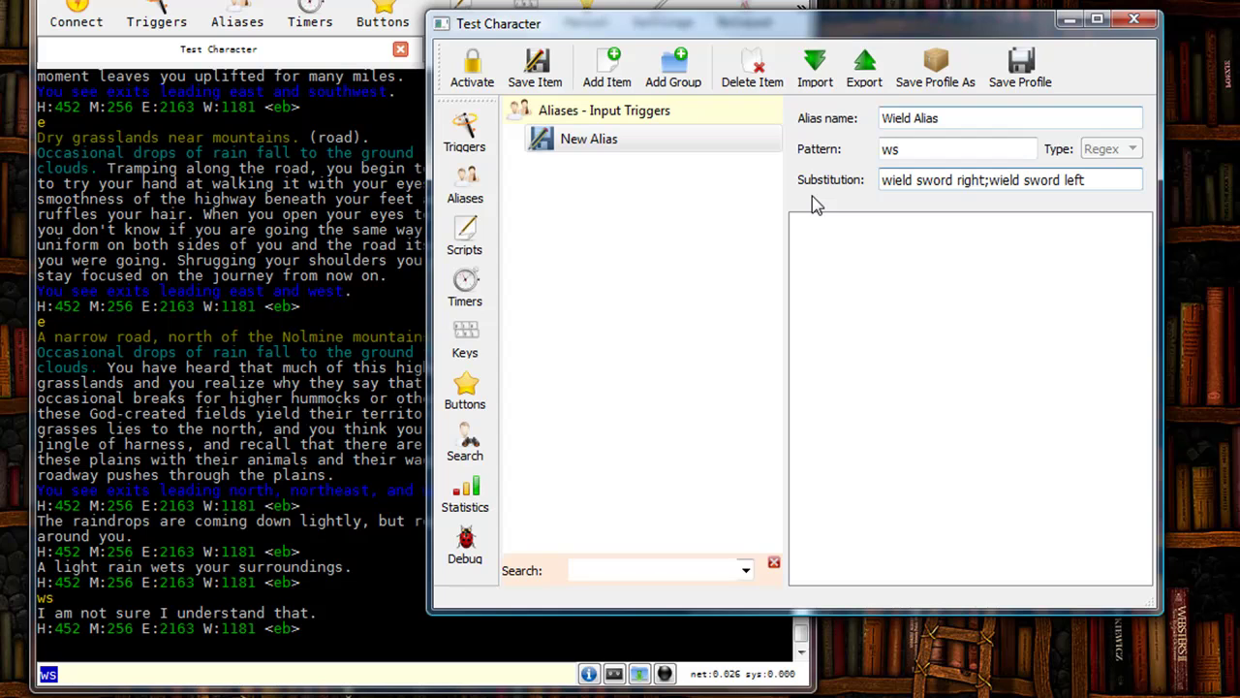
left_click(541, 72)
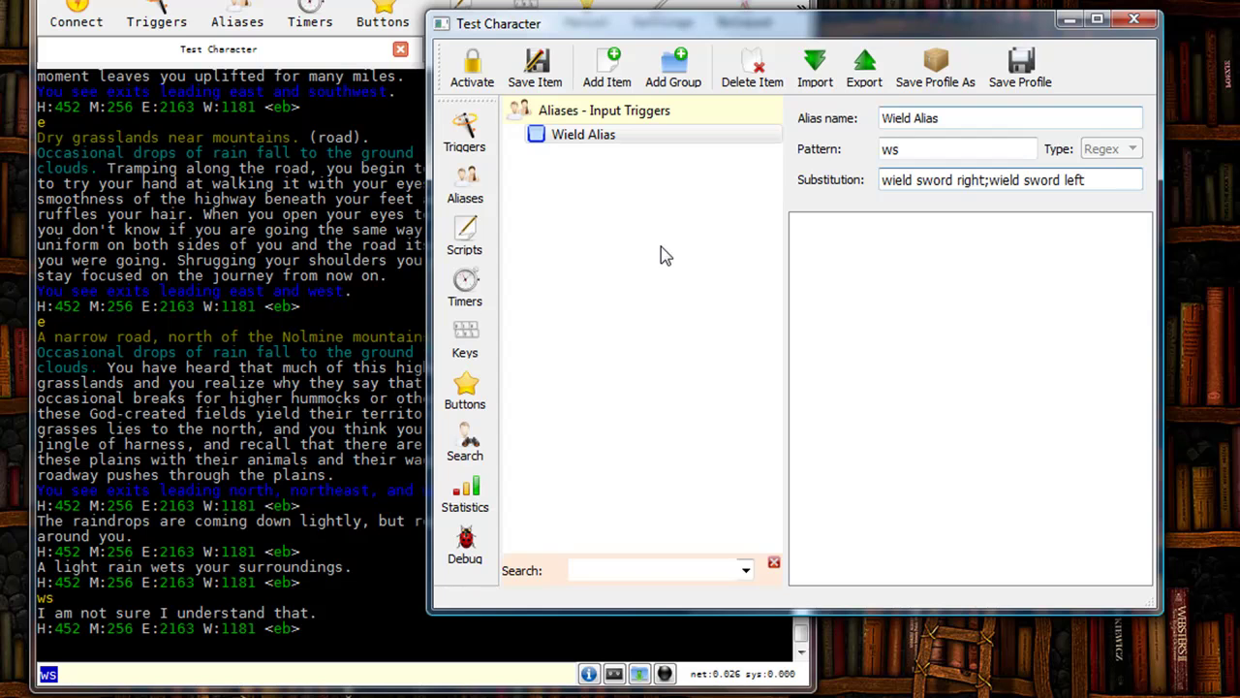
Step: Test the saved alias by sending ws in the game window
left_click(220, 551)
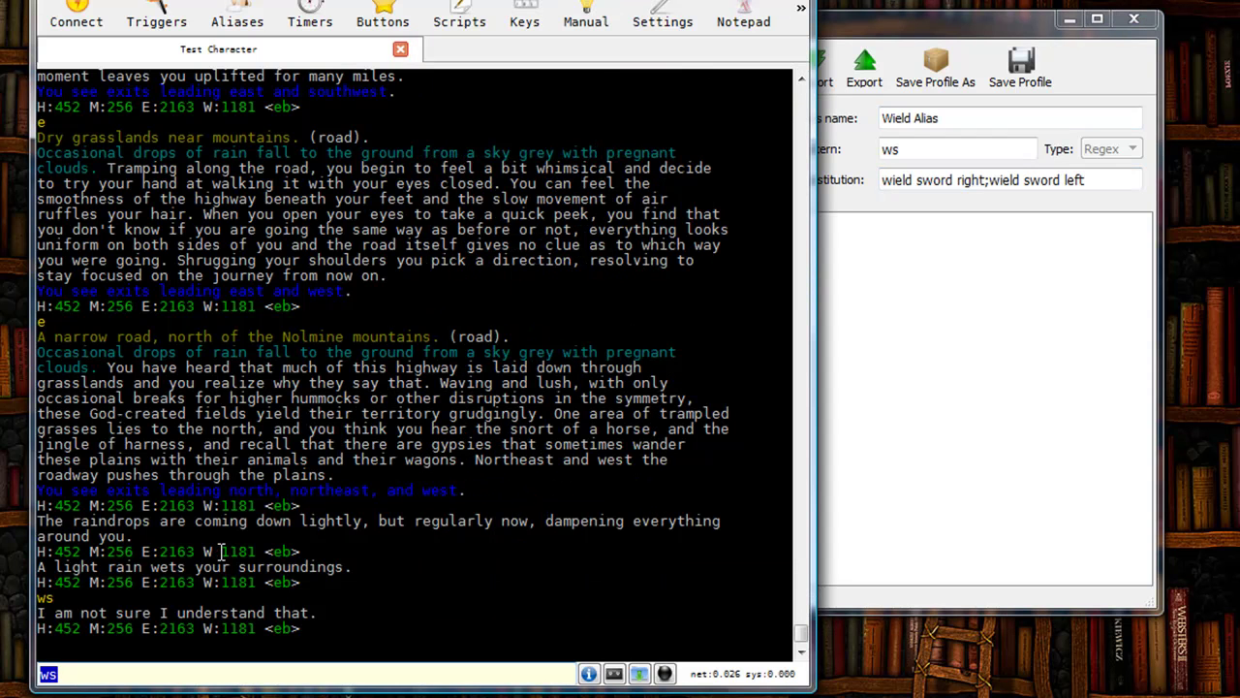
type("ws")
key("Return")
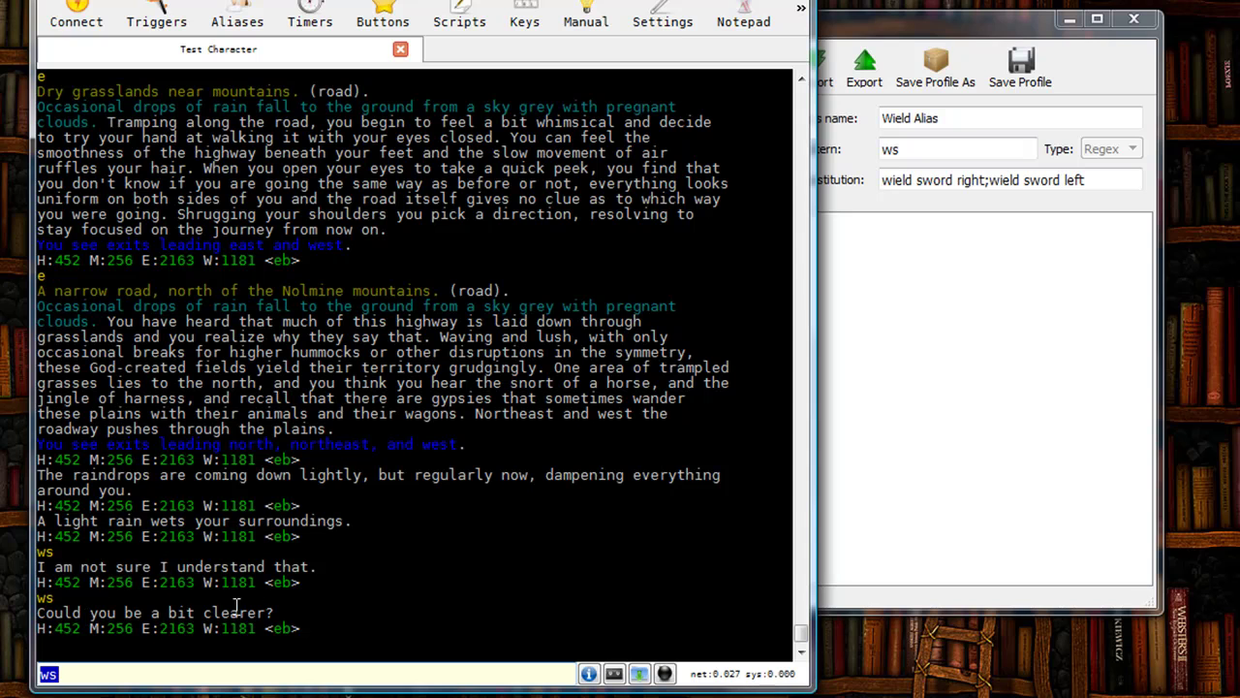
Step: Toggle the Wield Alias on and off in the alias editor, leaving it activated
left_click(880, 33)
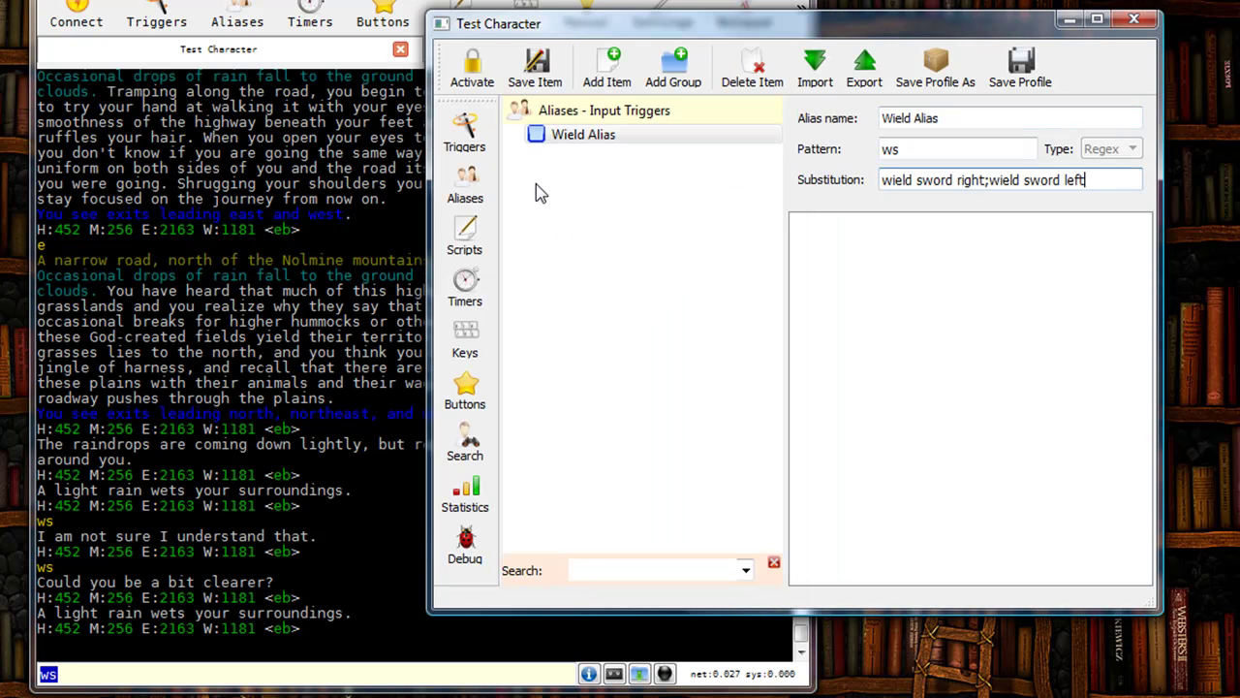
left_click(474, 78)
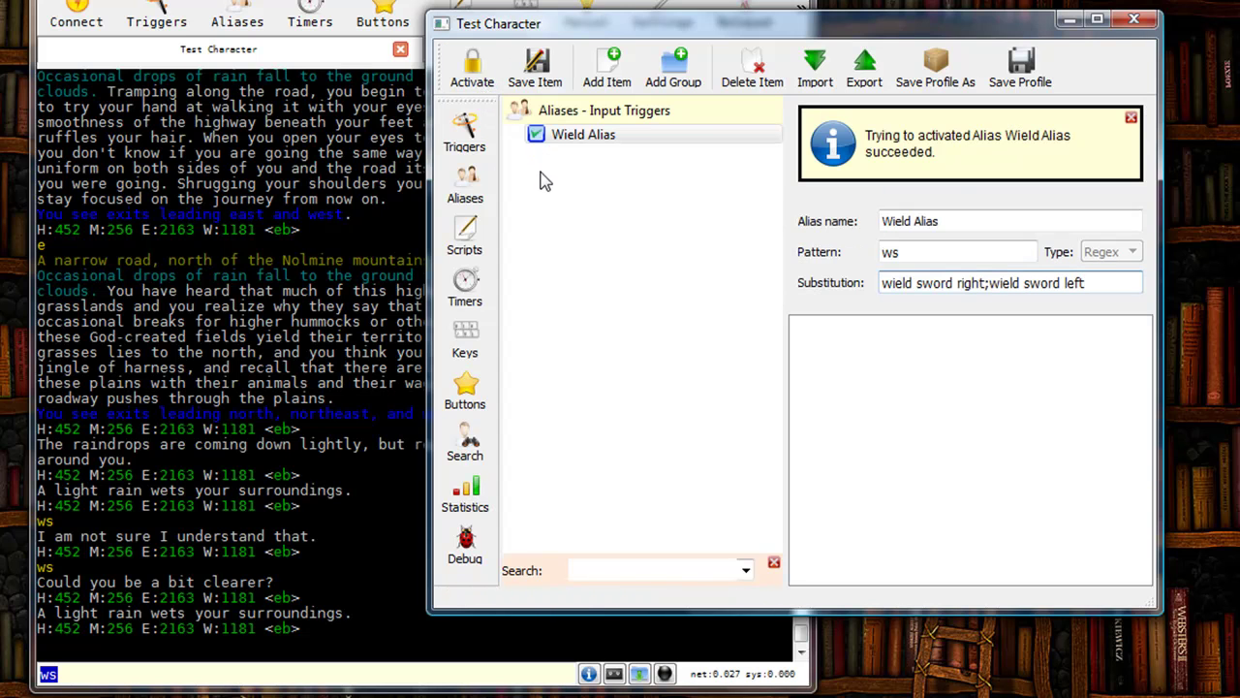
left_click(474, 84)
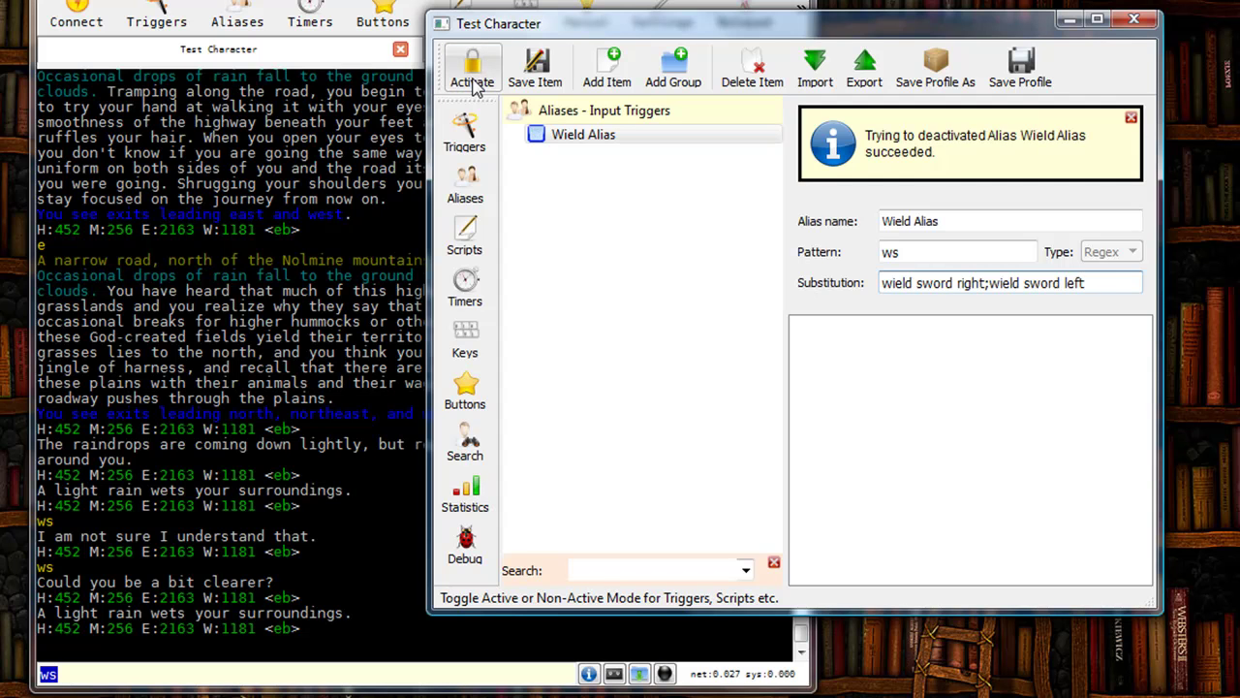
left_click(536, 136)
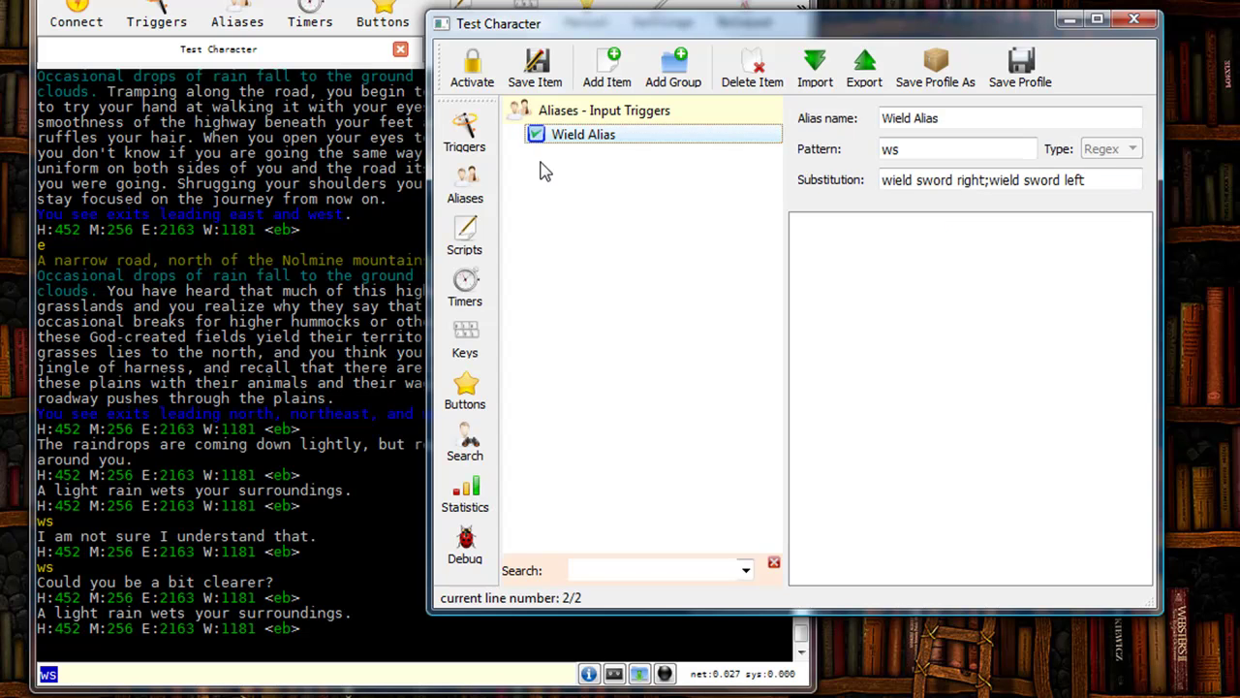
left_click(536, 136)
left_click(473, 76)
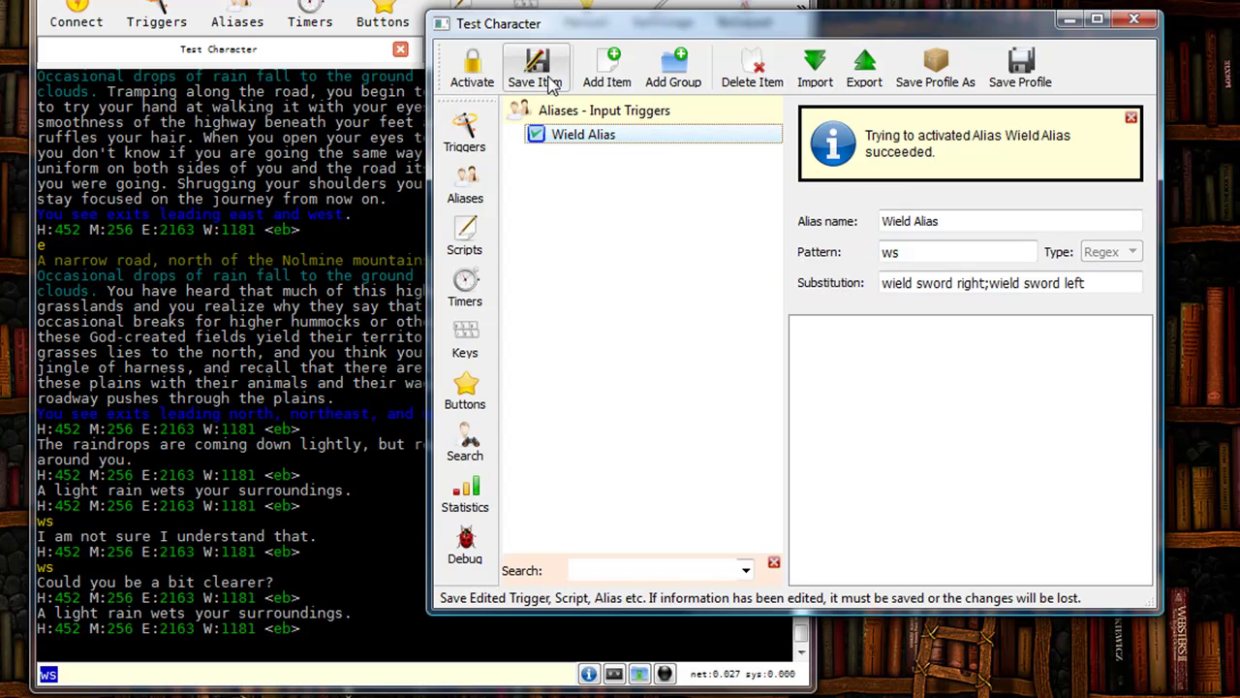
Step: Run the activated ws alias in the game, and send "unwield sword" twice to put both swords away
left_click(256, 566)
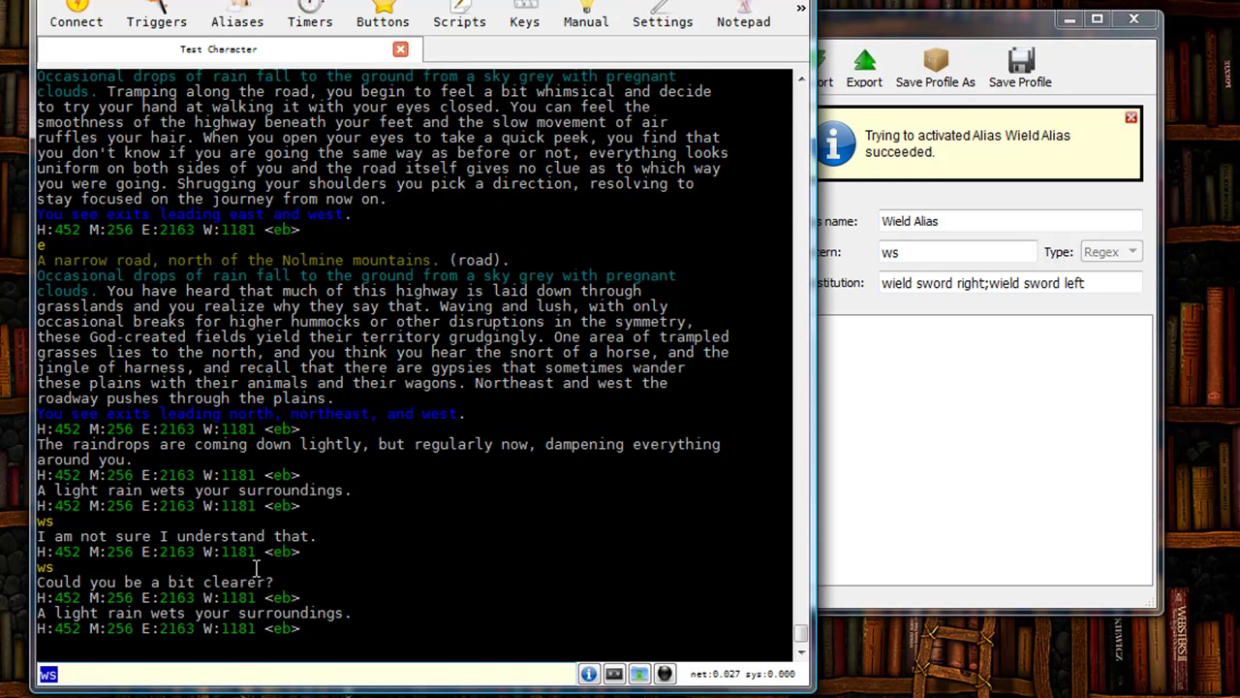
key("Return")
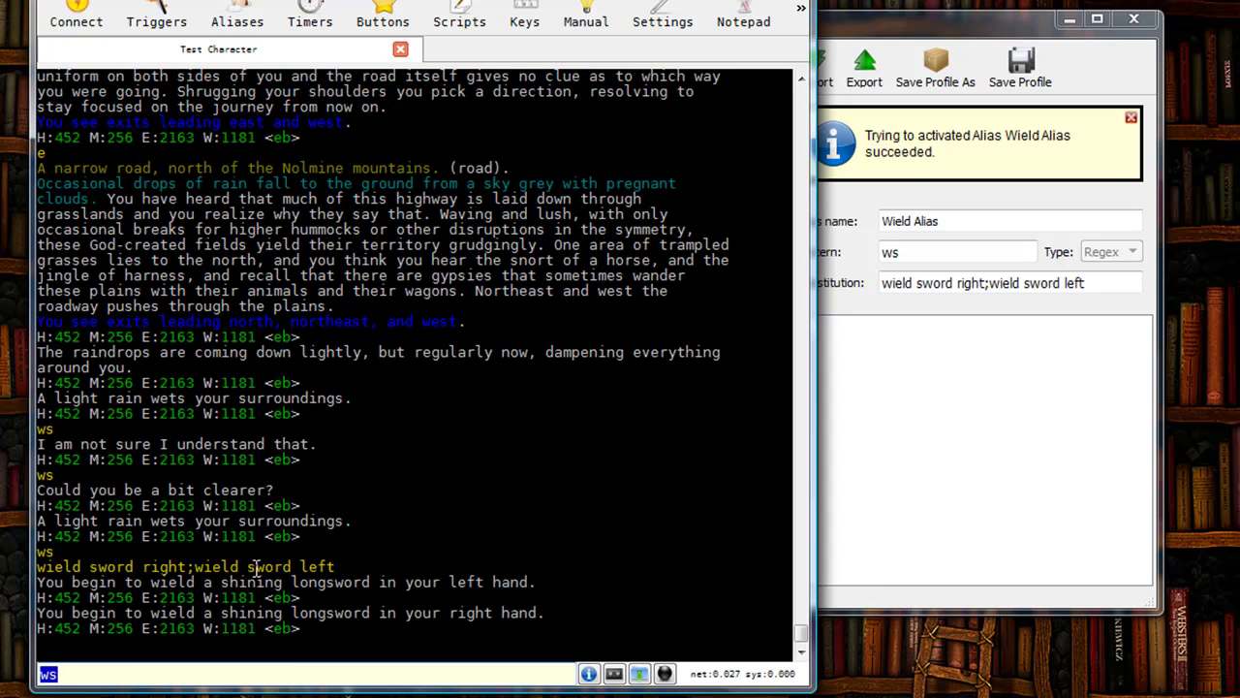
type("unwield sword")
key("Return")
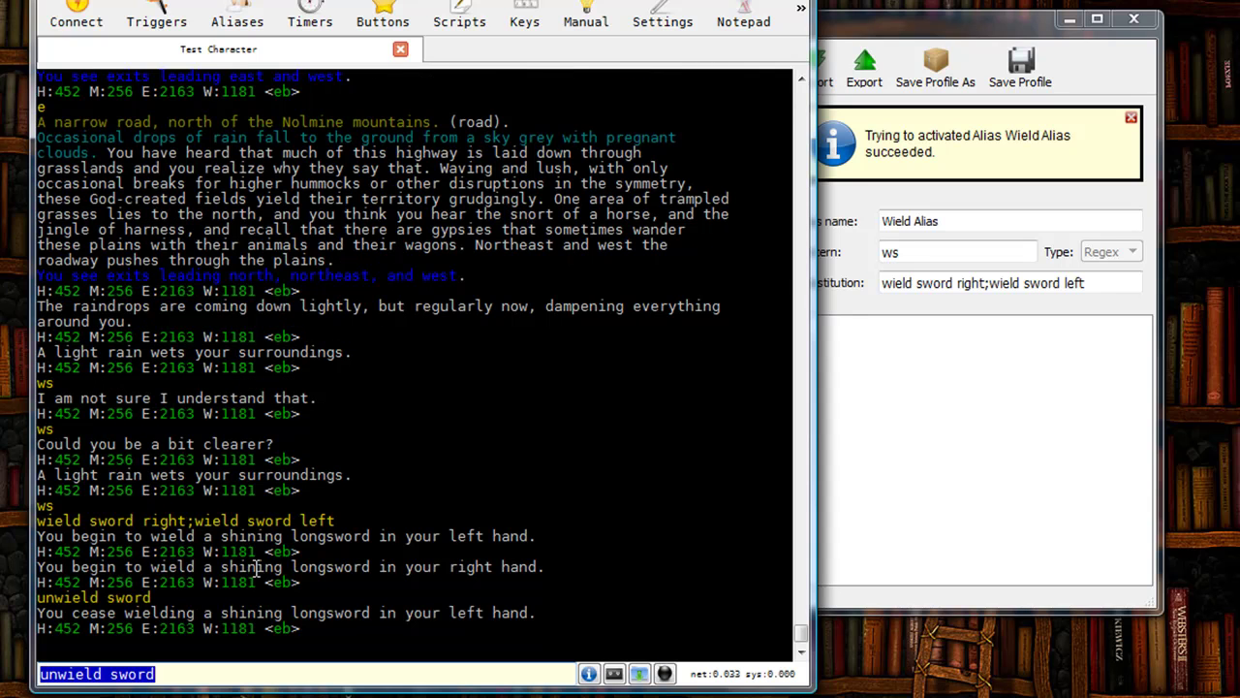
key("Return")
Step: Run the ws alias two more times in the game
type("ws")
key("Return")
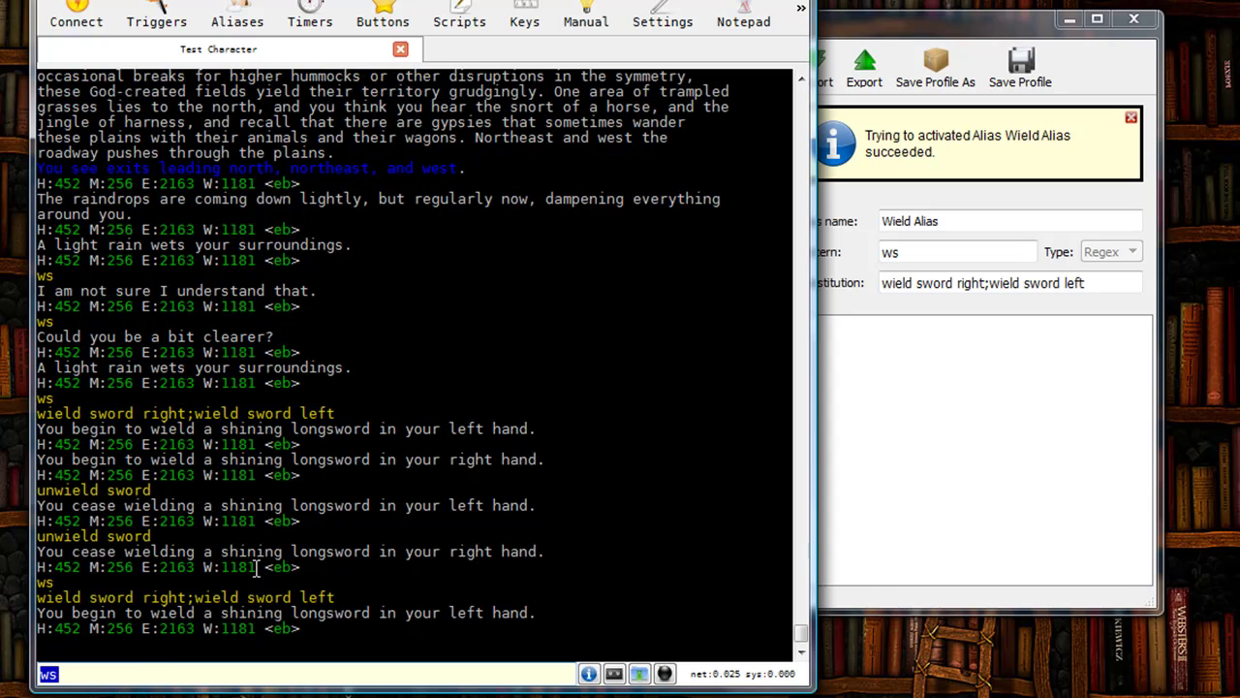
key("Return")
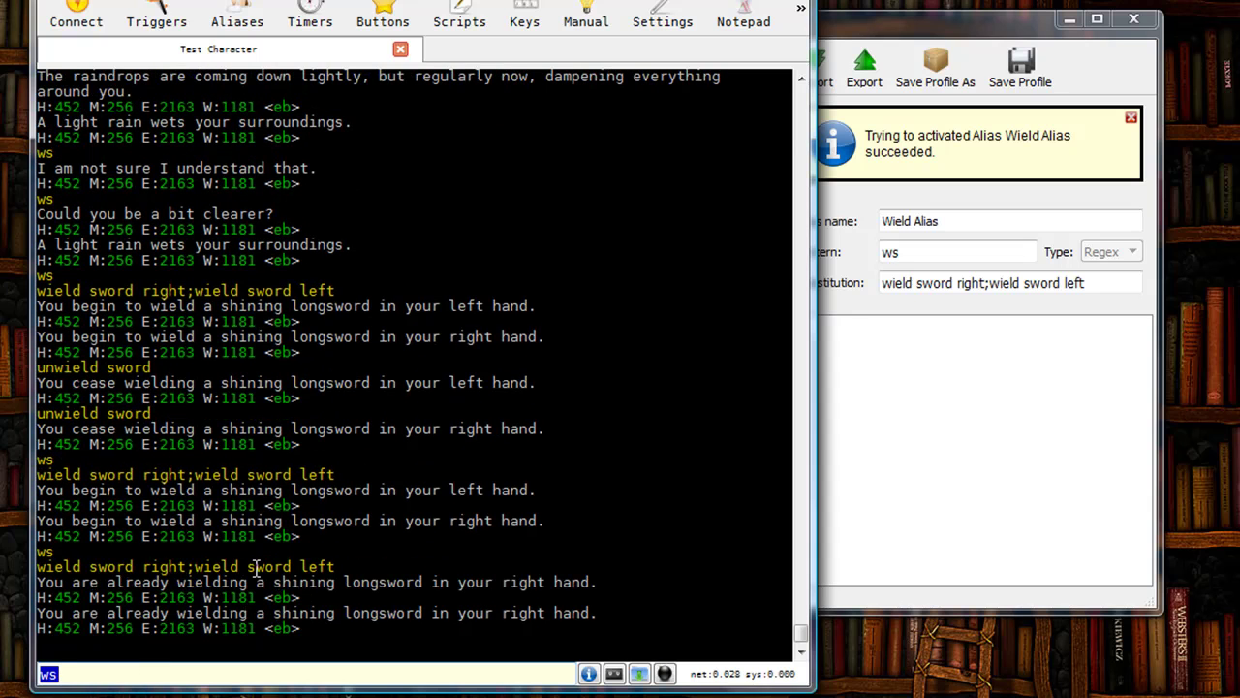